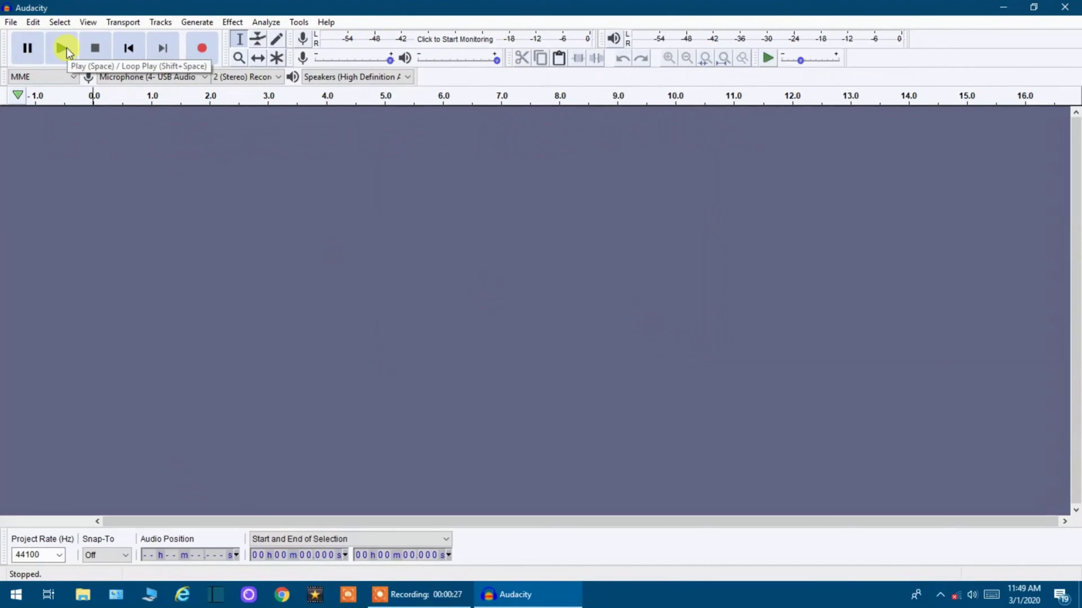
Record about 30 seconds of stereo microphone audio, including a silent pause, and play it back for review
left_click(202, 50)
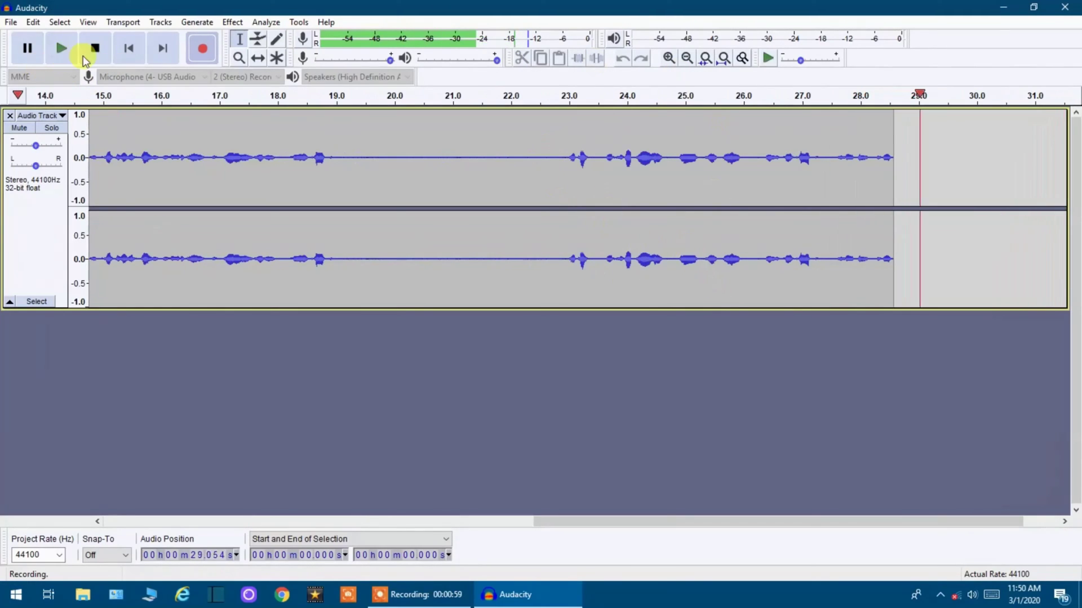
left_click(94, 50)
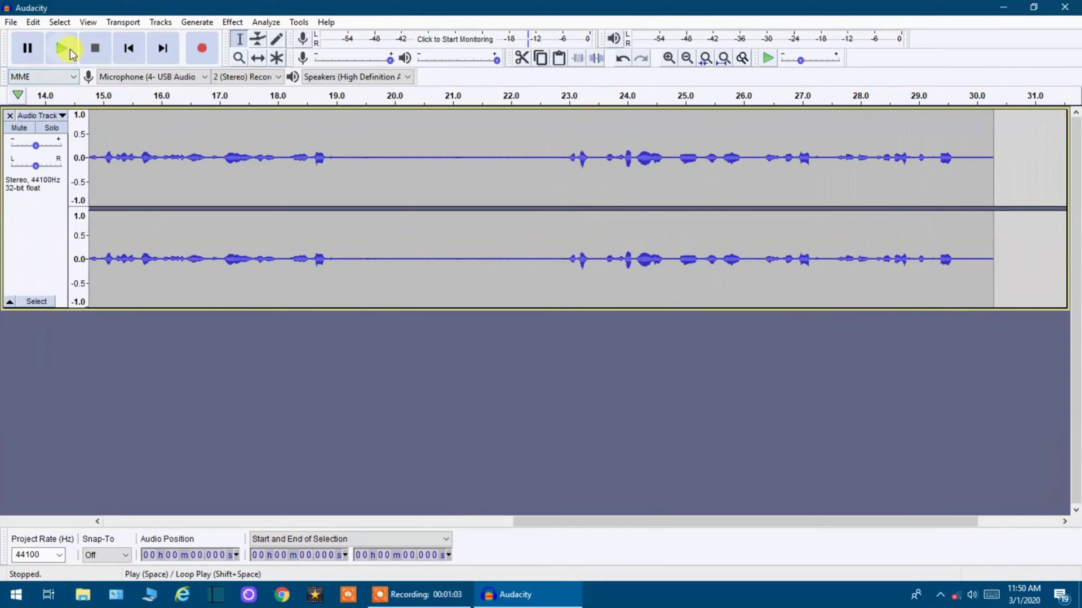
left_click(70, 49)
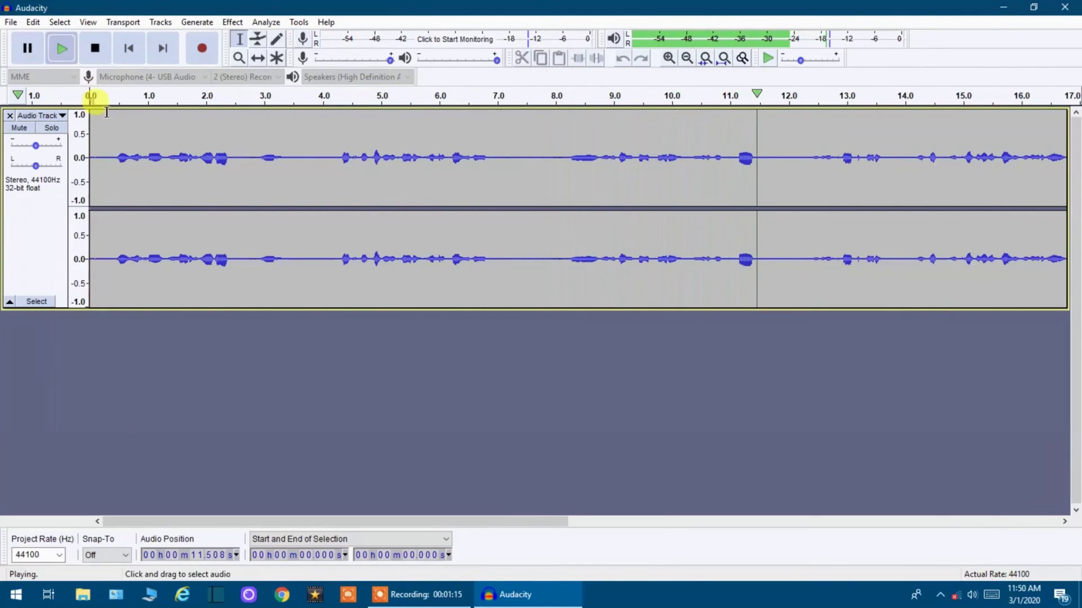
left_click(98, 50)
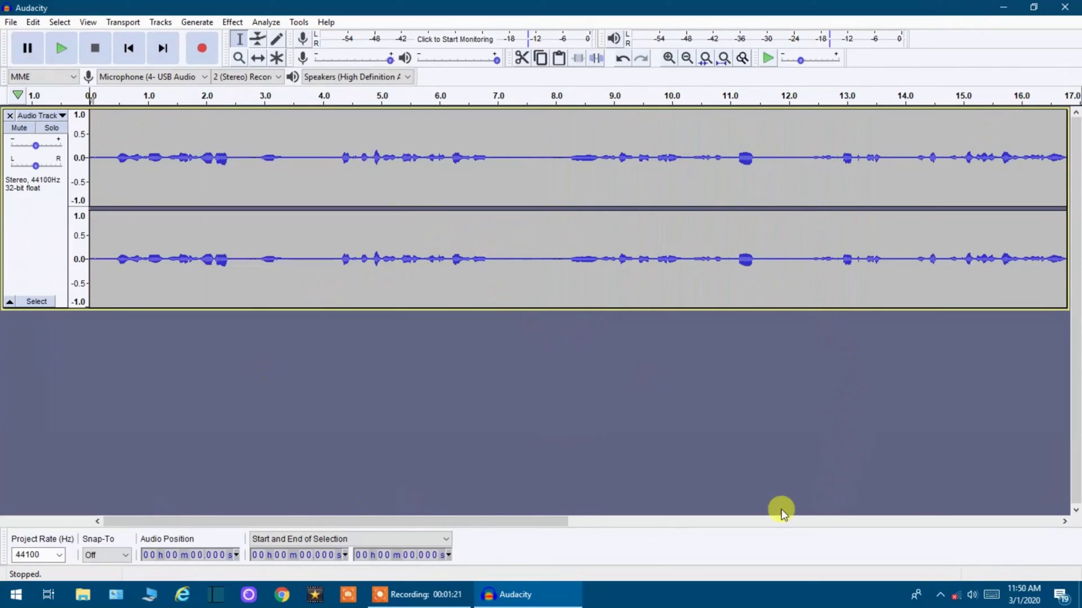
left_click_drag(156, 523, 493, 540)
left_click(469, 254)
Export the recording to the Desktop as an MP3 named "test 1" with standard preset quality and blank metadata tags
left_click(11, 22)
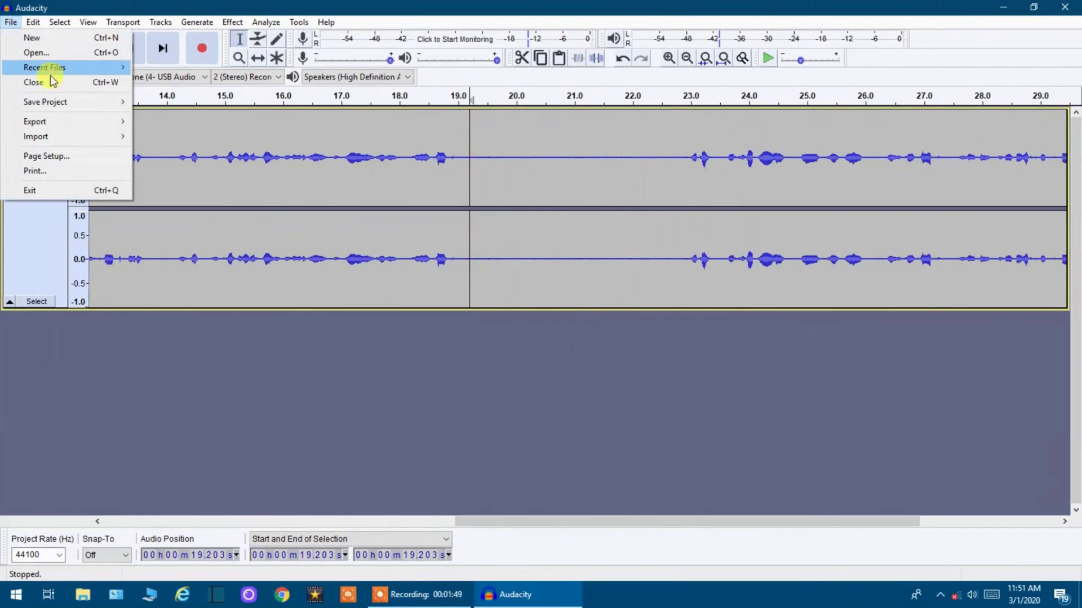
mouse_move(64, 119)
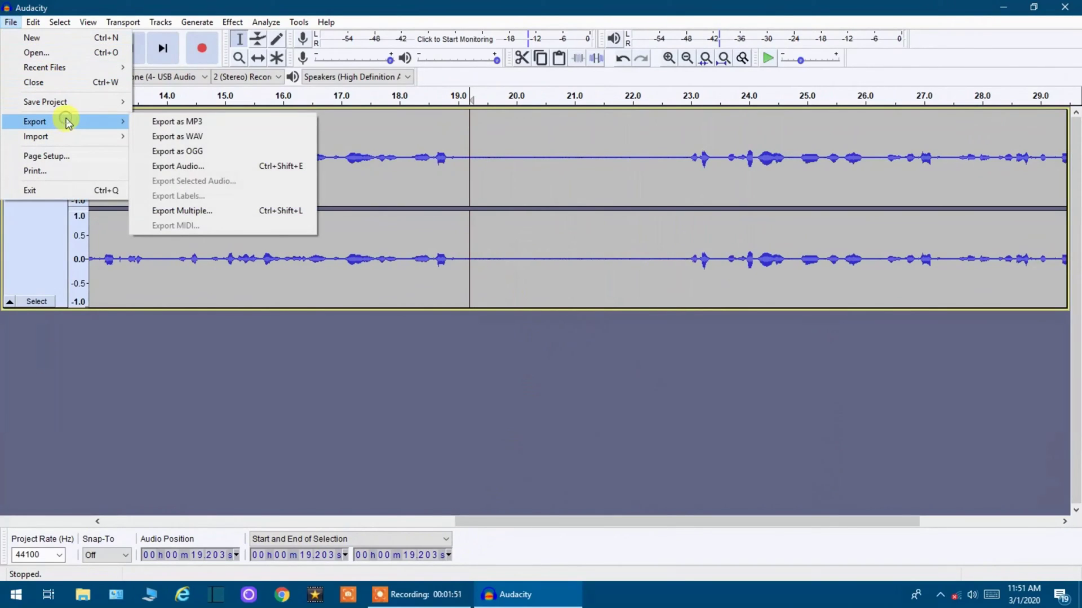
left_click(142, 119)
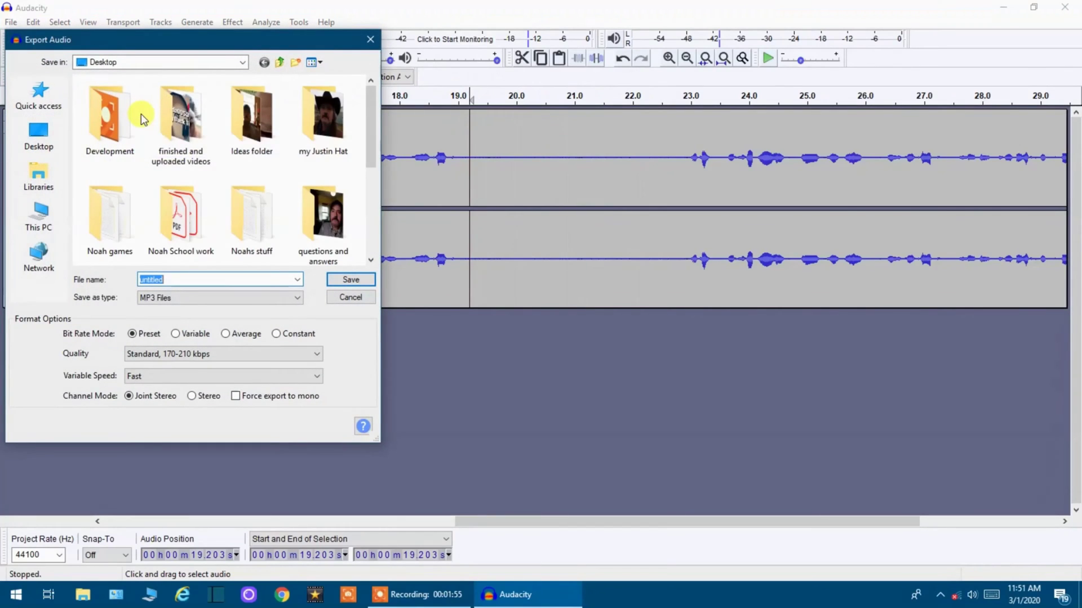
type("te")
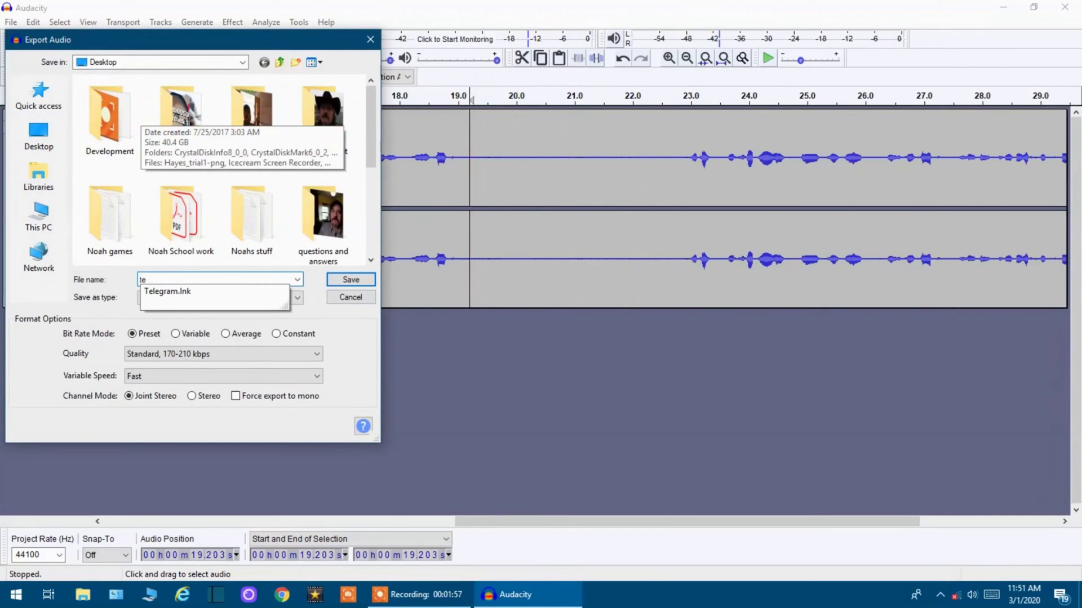
type("st 1")
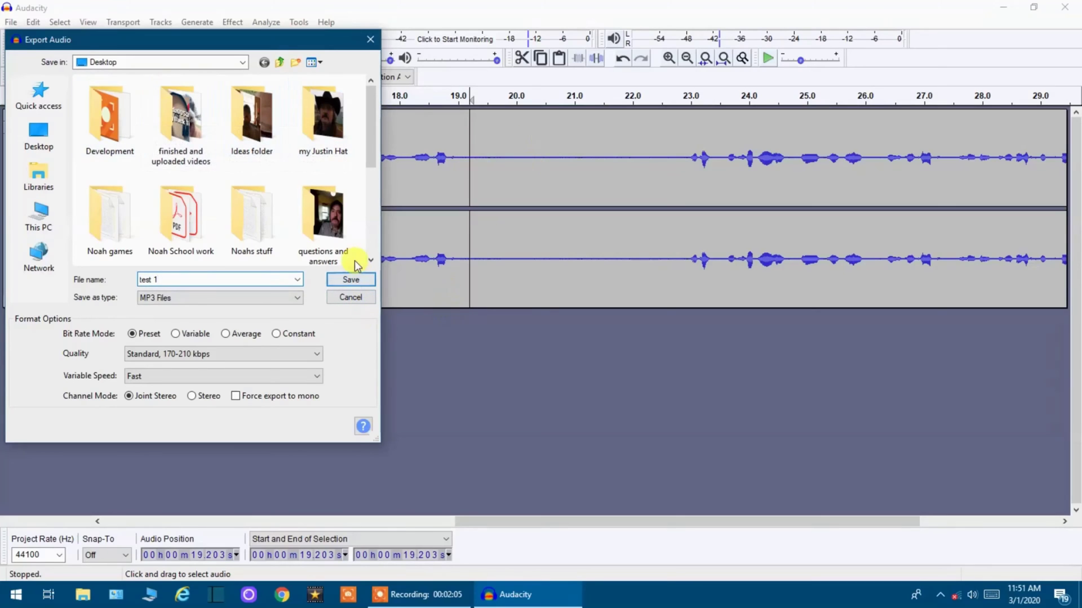
left_click(353, 279)
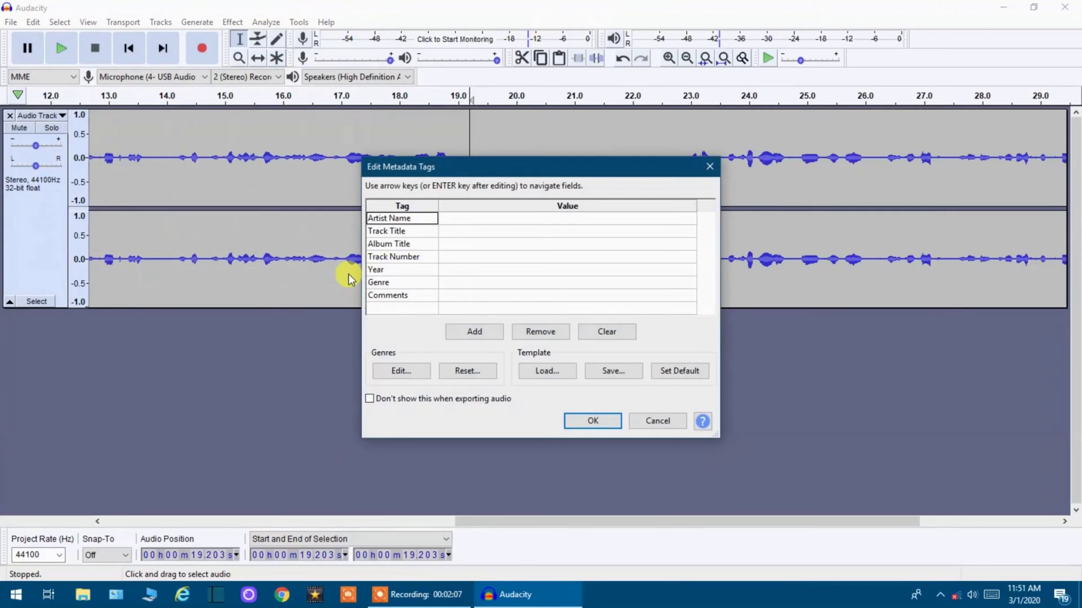
left_click(596, 419)
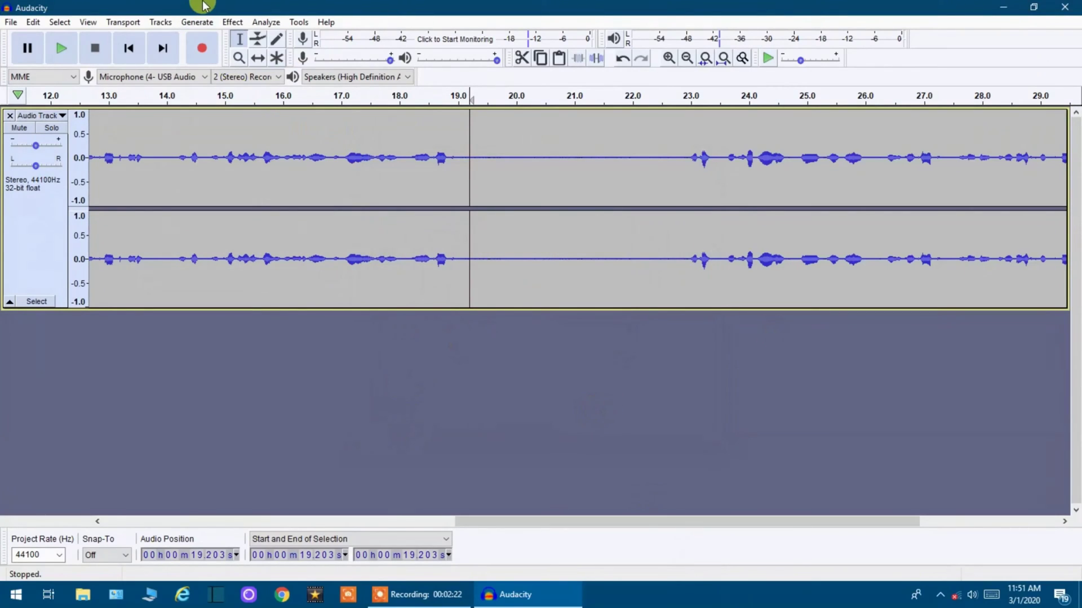
Close the untitled project without saving it and dismiss the welcome window
left_click(1062, 7)
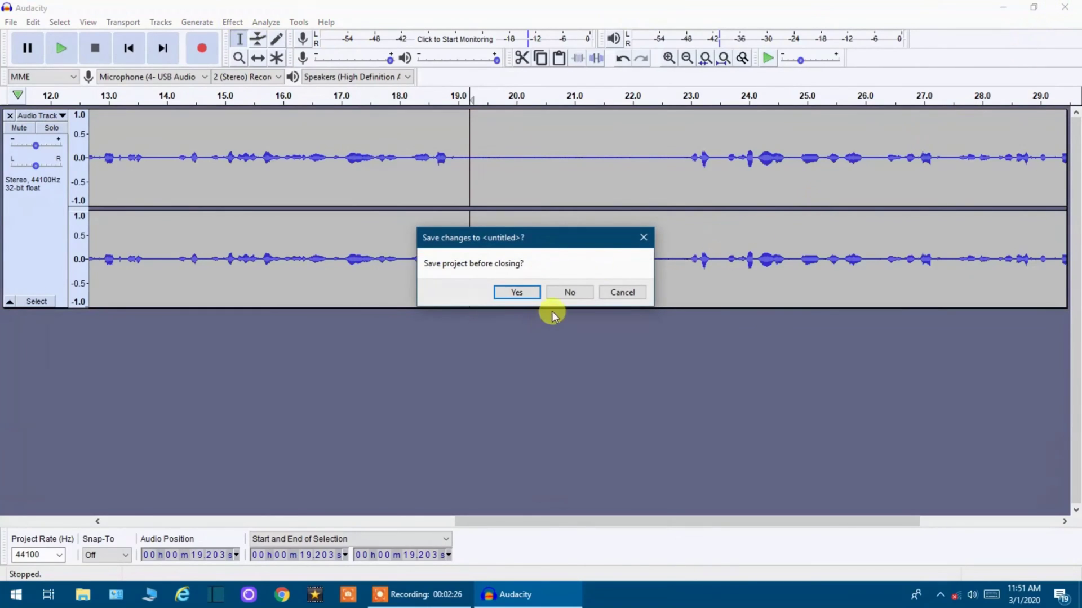
left_click(562, 293)
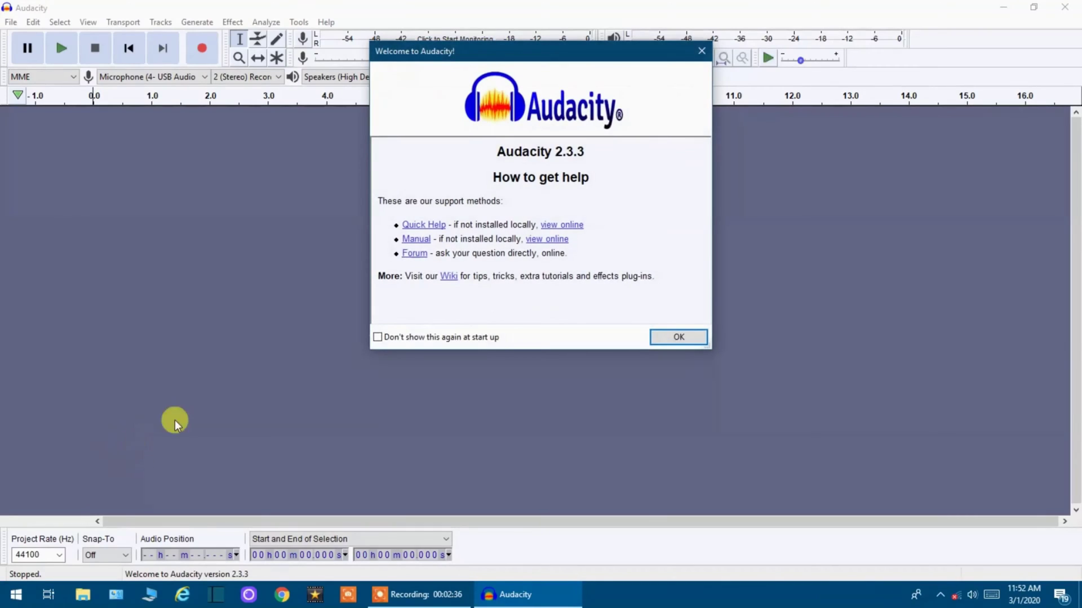
left_click(699, 51)
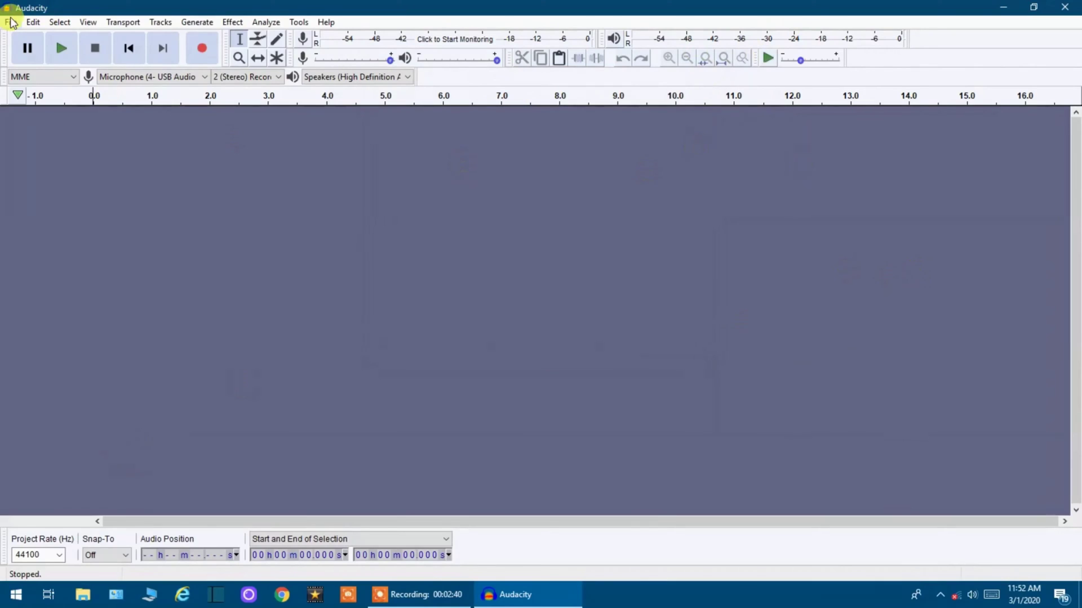
Open the exported "test 1" audio file from the Desktop
left_click(11, 23)
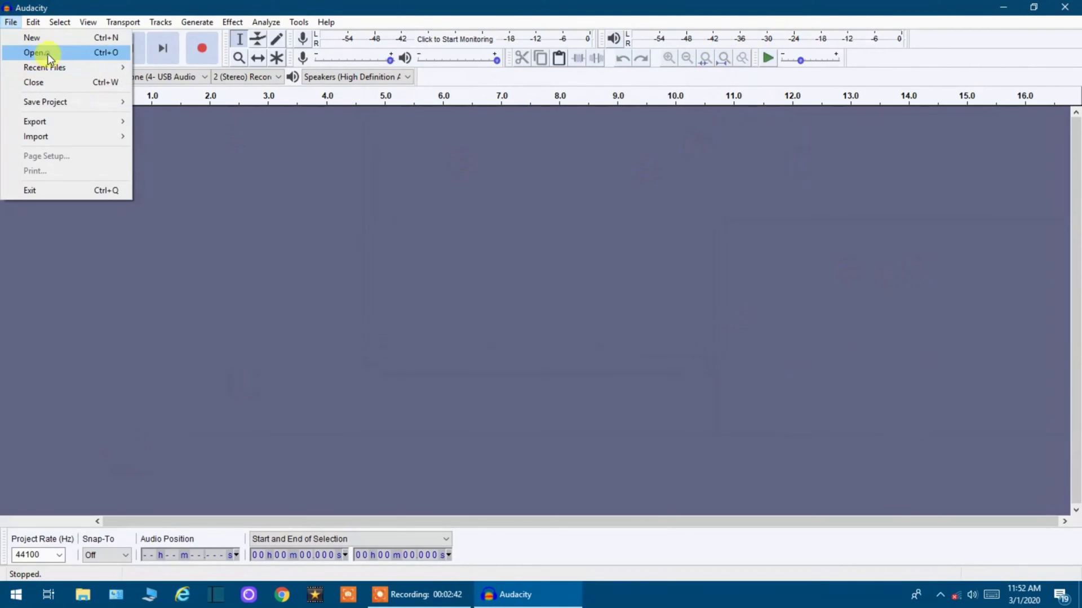
left_click(50, 55)
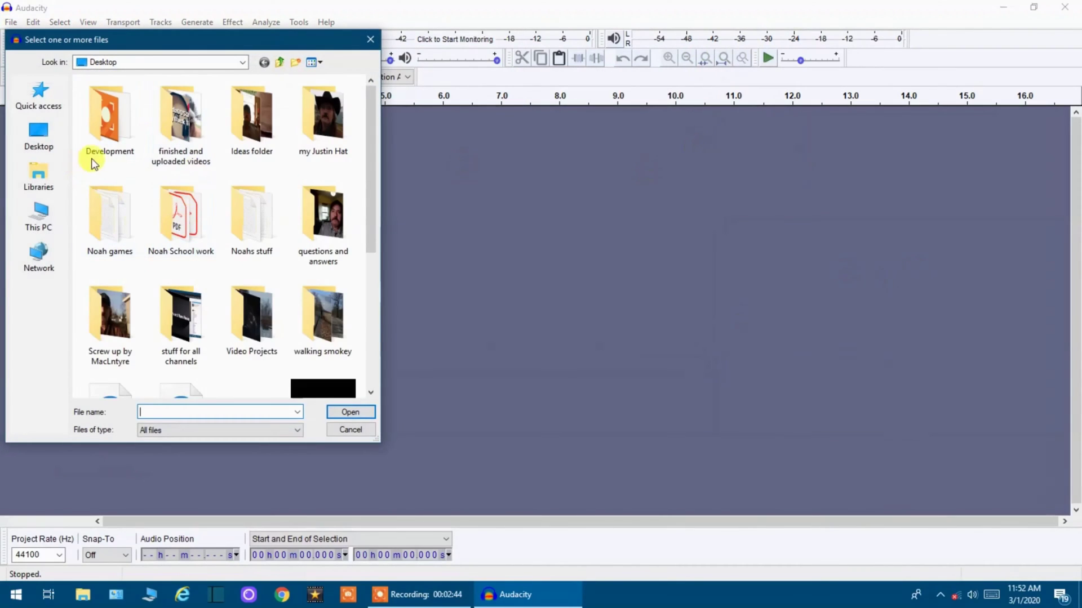
scroll(220, 226, "down", 2)
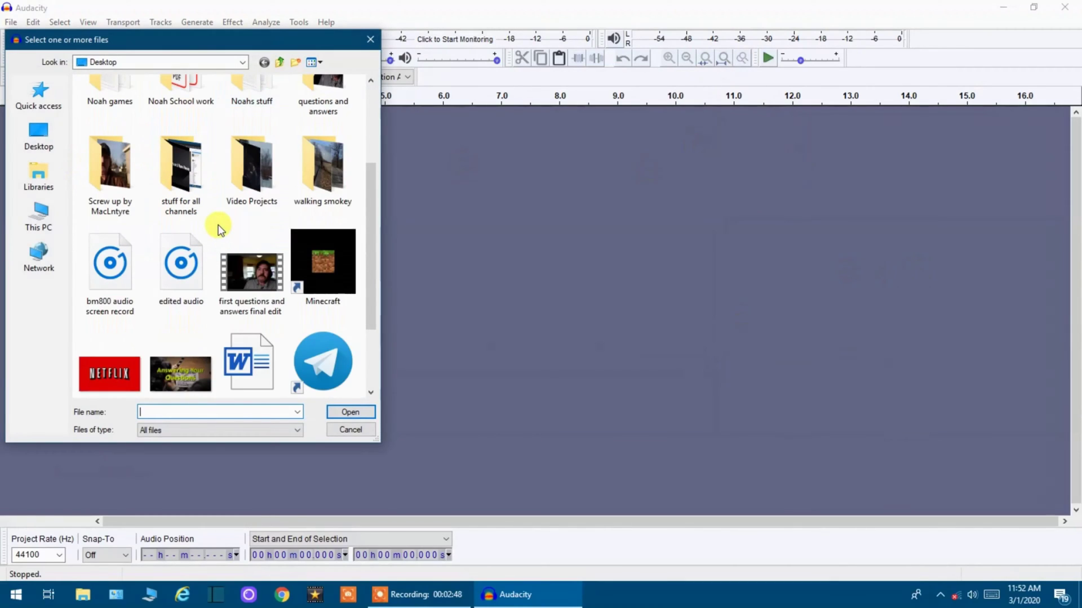
scroll(219, 226, "down", 2)
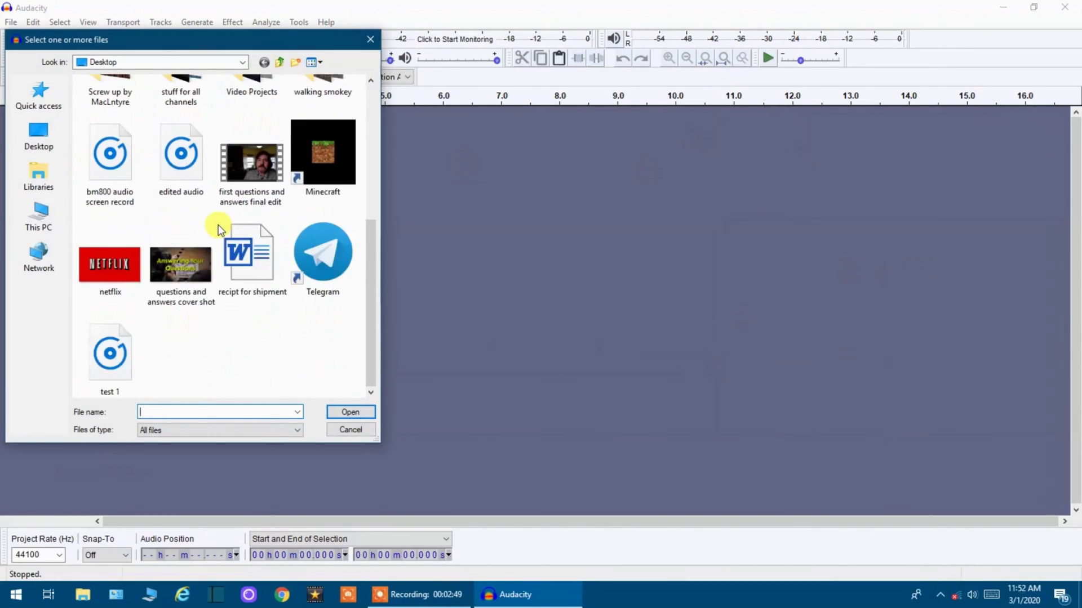
left_click(119, 358)
left_click(333, 412)
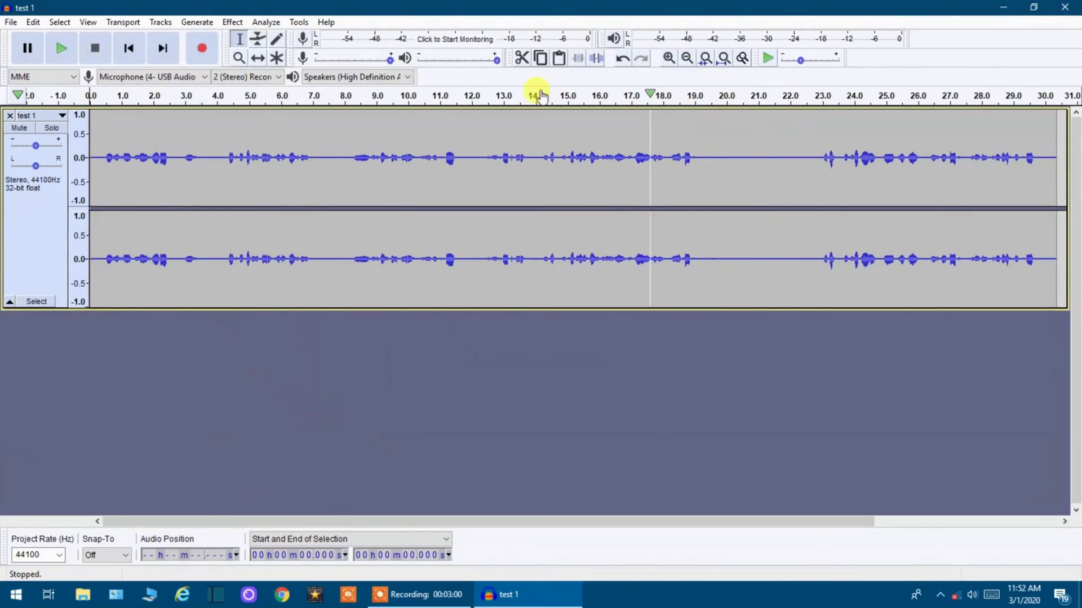
left_click(231, 22)
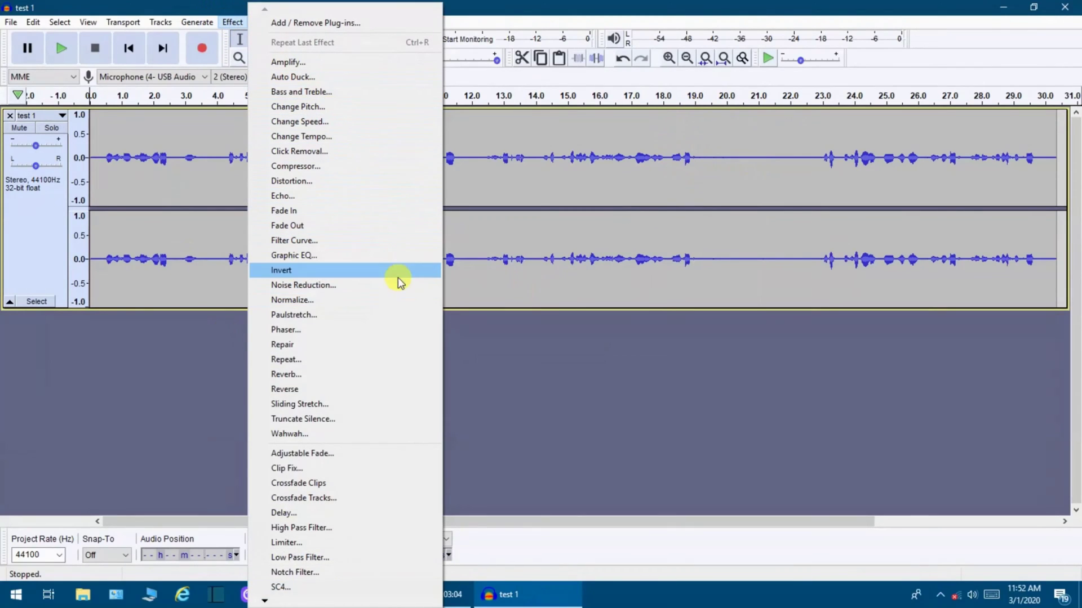
left_click(360, 285)
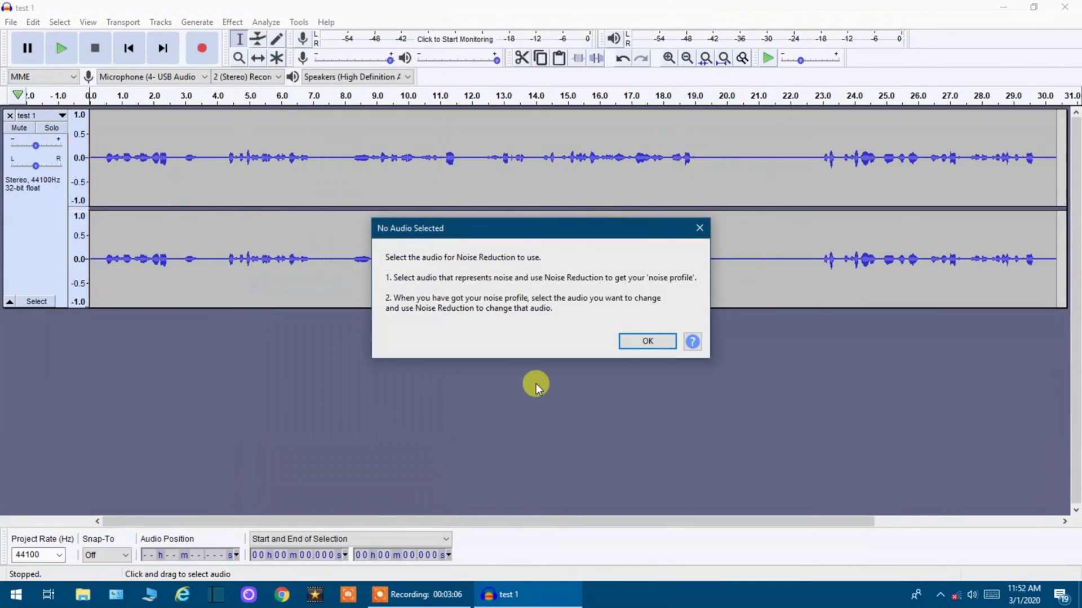
left_click(636, 342)
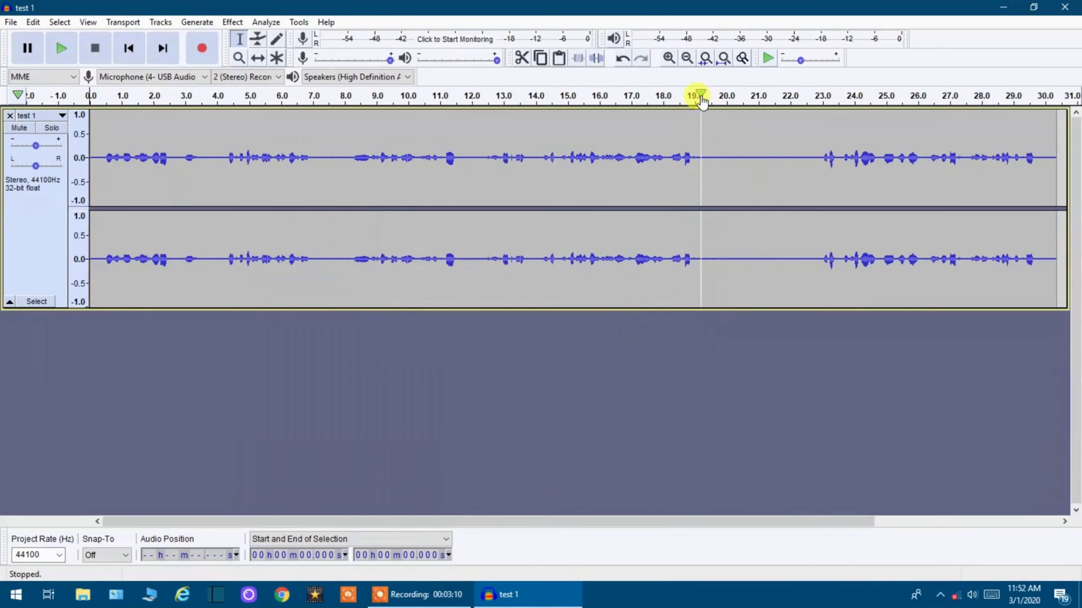
Select the silent section from about 19.2 to 22.9 seconds and capture it as the Noise Reduction noise profile
left_click_drag(701, 100, 819, 124)
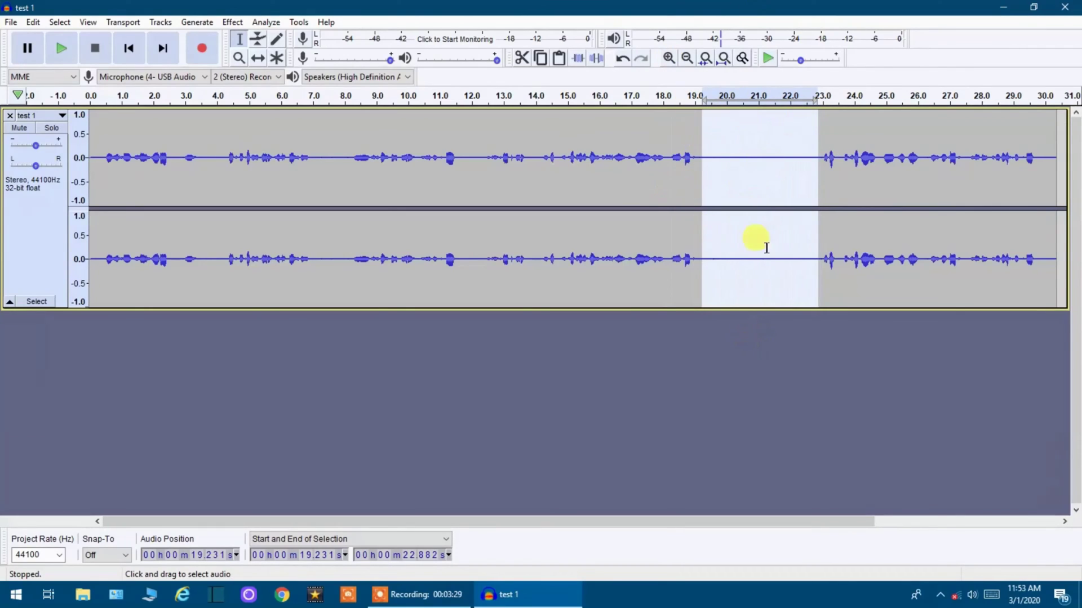
left_click(234, 22)
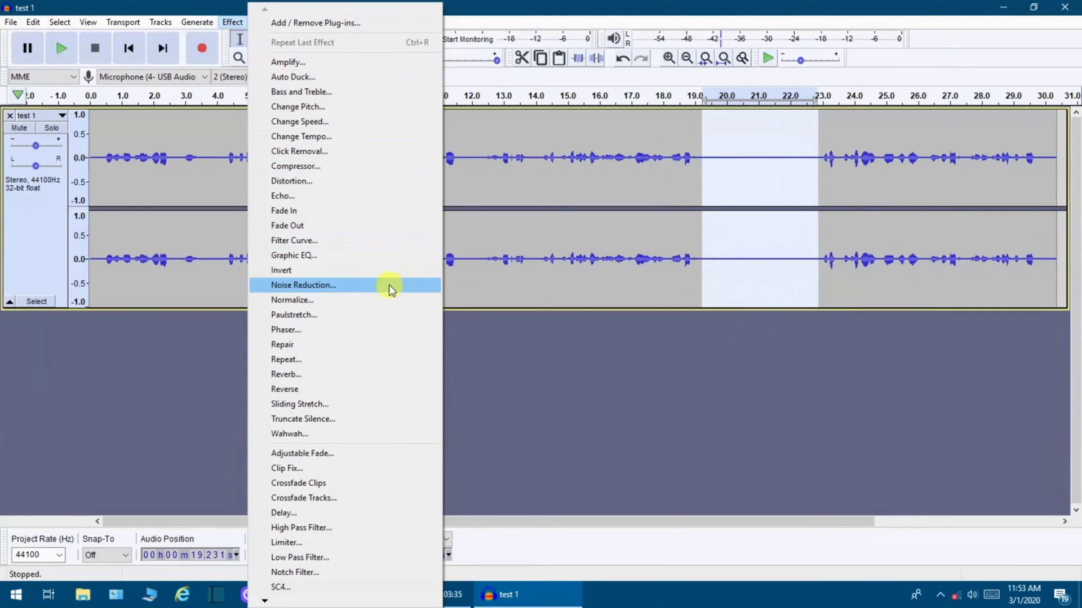
left_click(388, 285)
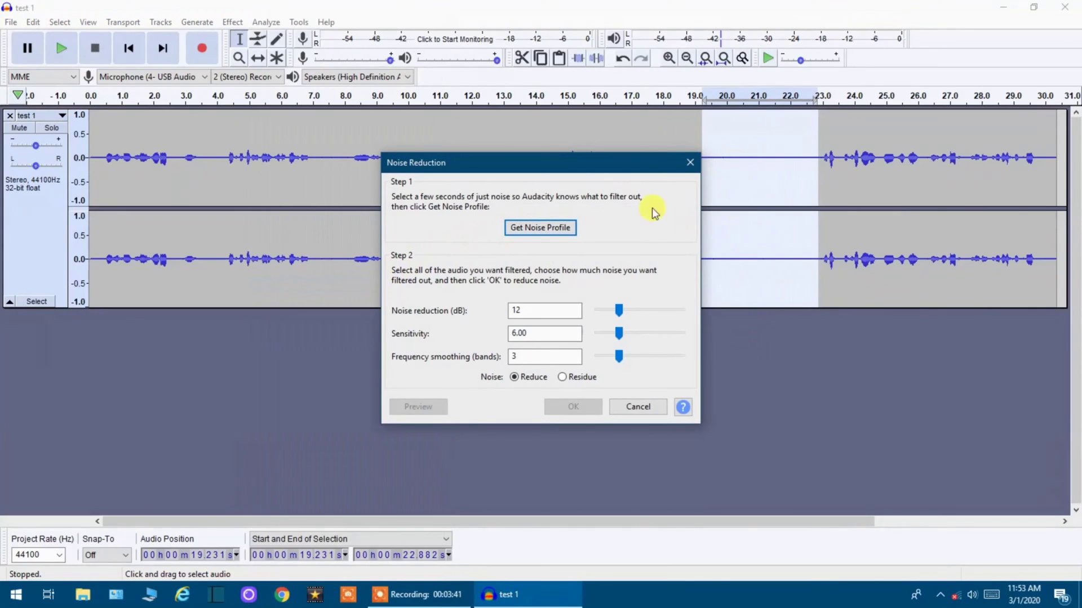
left_click(522, 226)
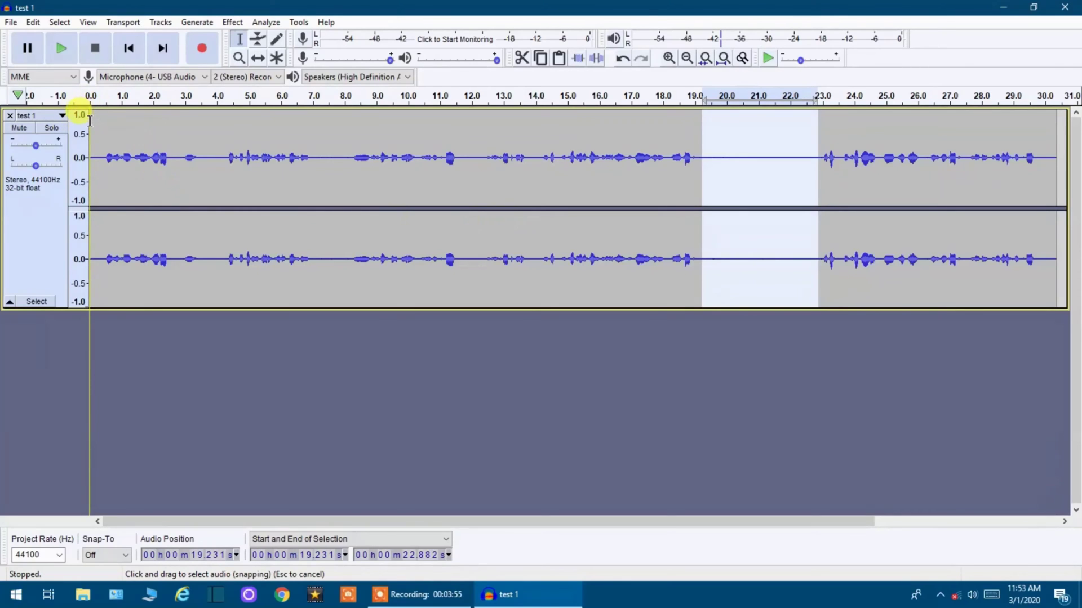
Apply Noise Reduction of 12 dB with sensitivity 6.00 and 3 smoothing bands to the whole track, and play back the result
left_click_drag(89, 119, 917, 186)
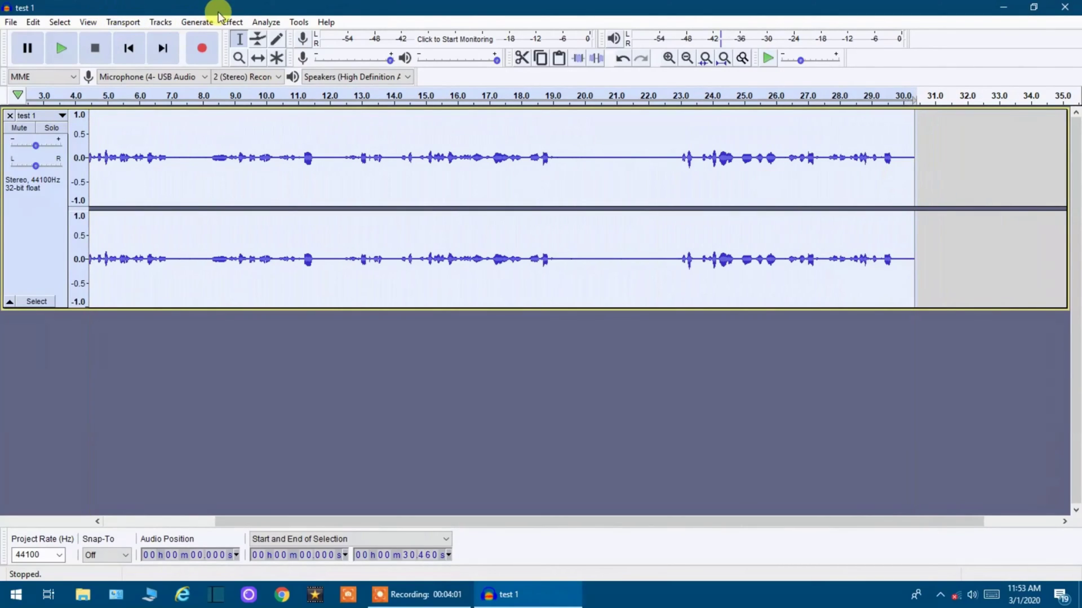
left_click(233, 23)
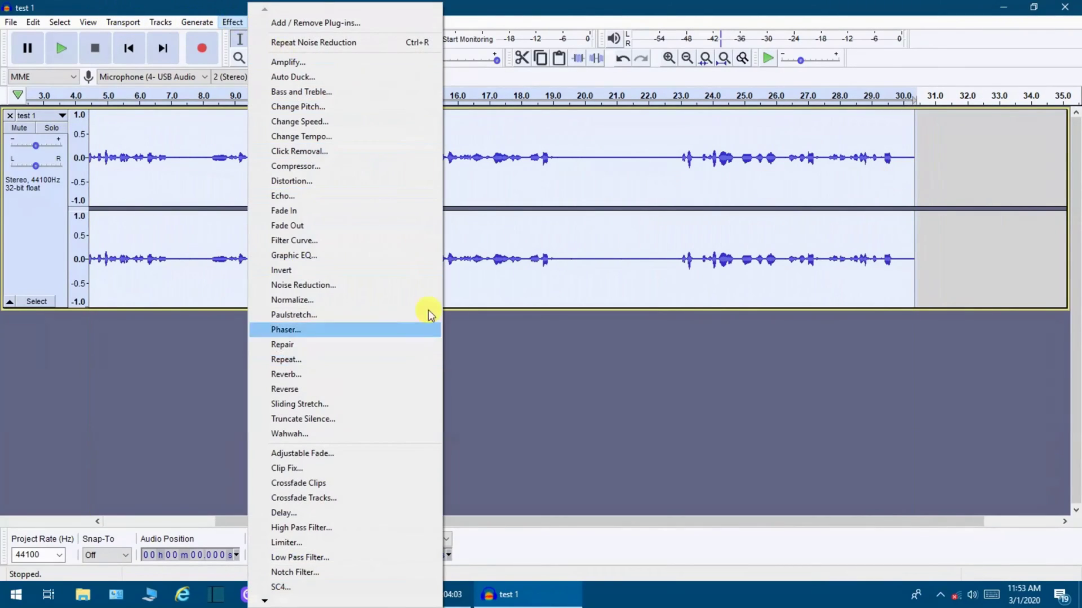
left_click(391, 285)
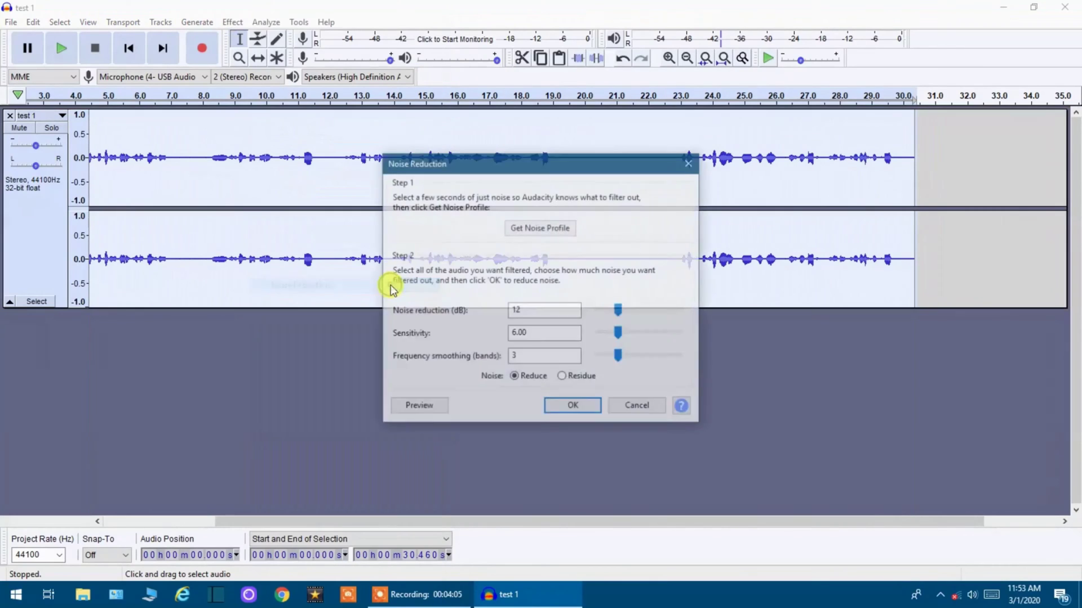
key("BackSpace")
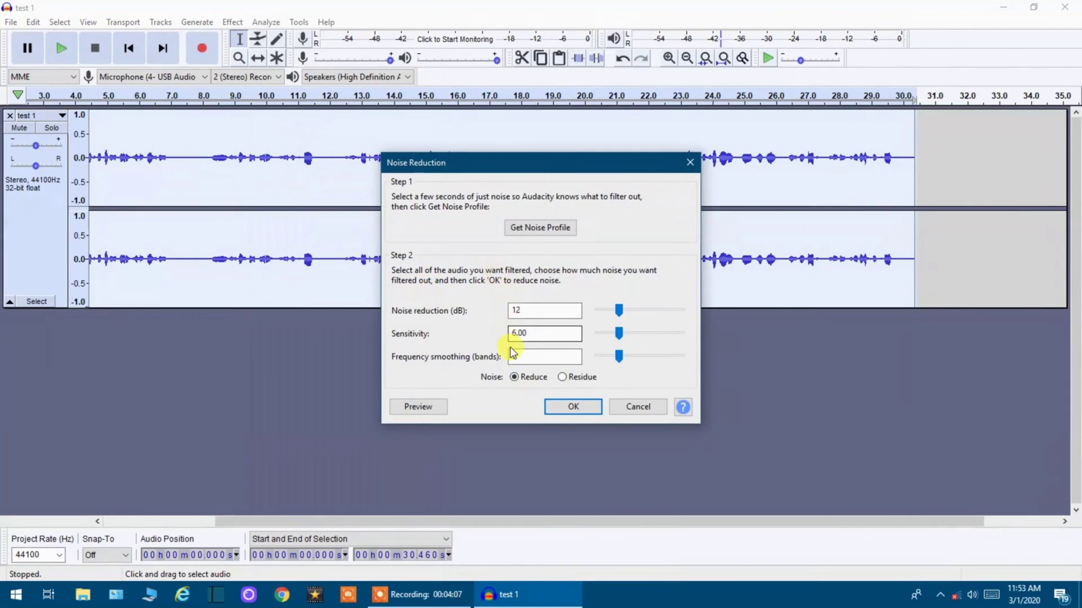
left_click(527, 358)
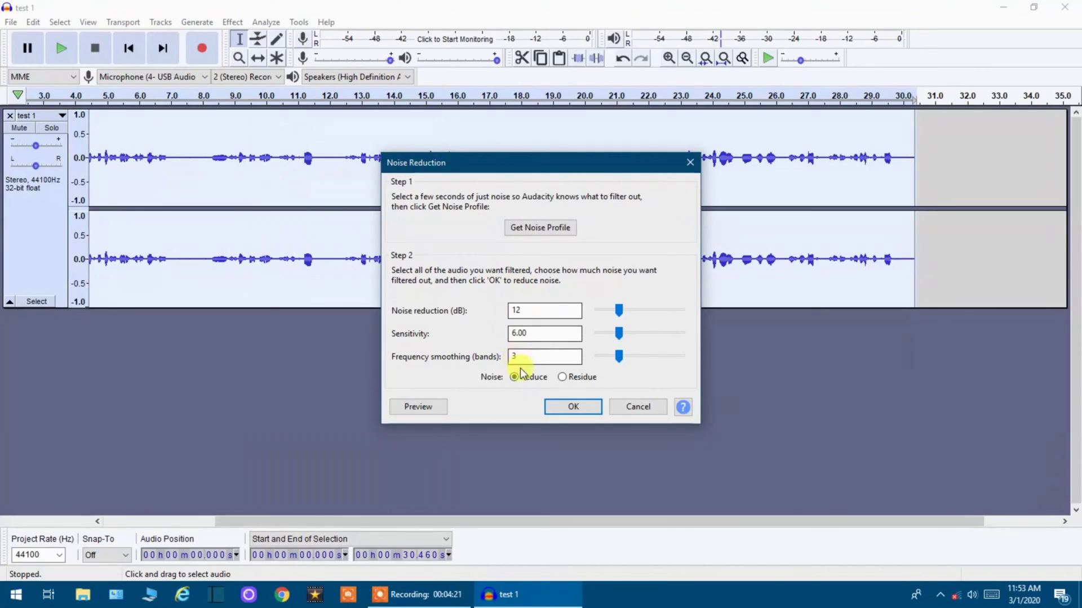
left_click(572, 408)
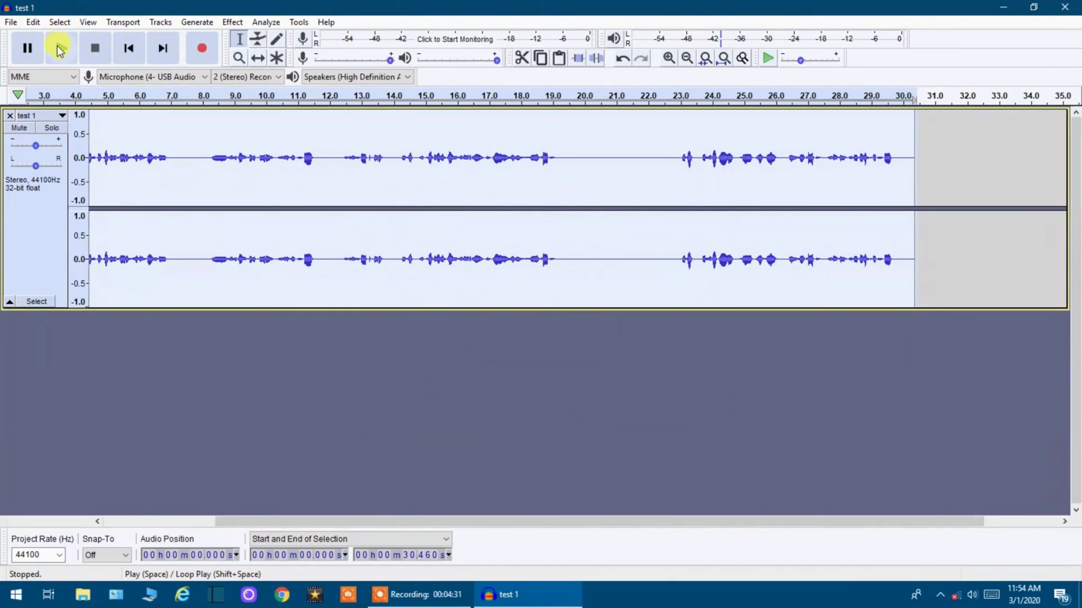
left_click(61, 50)
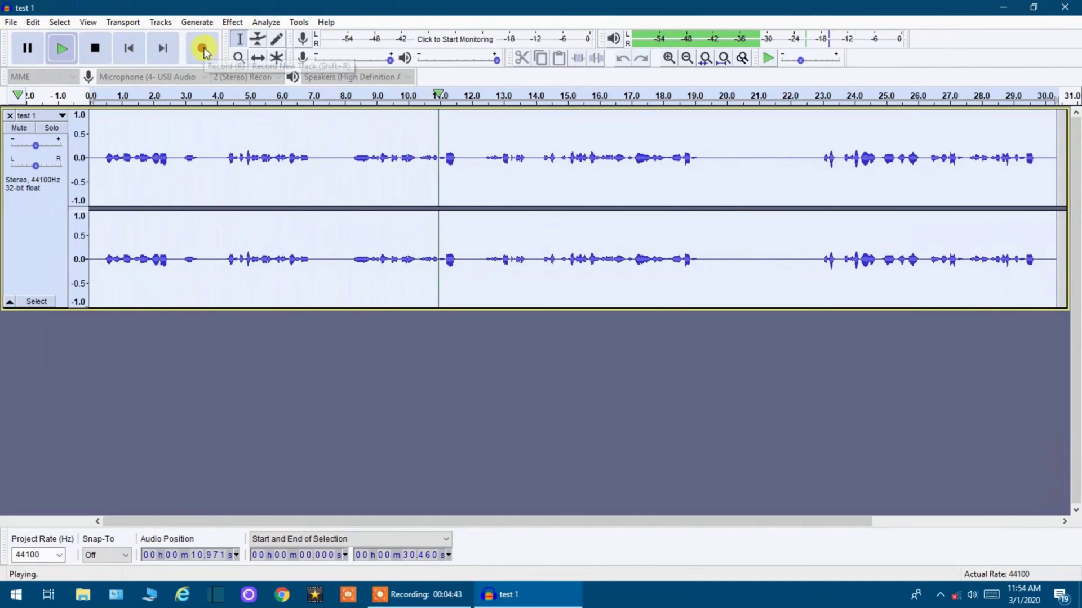
left_click(100, 54)
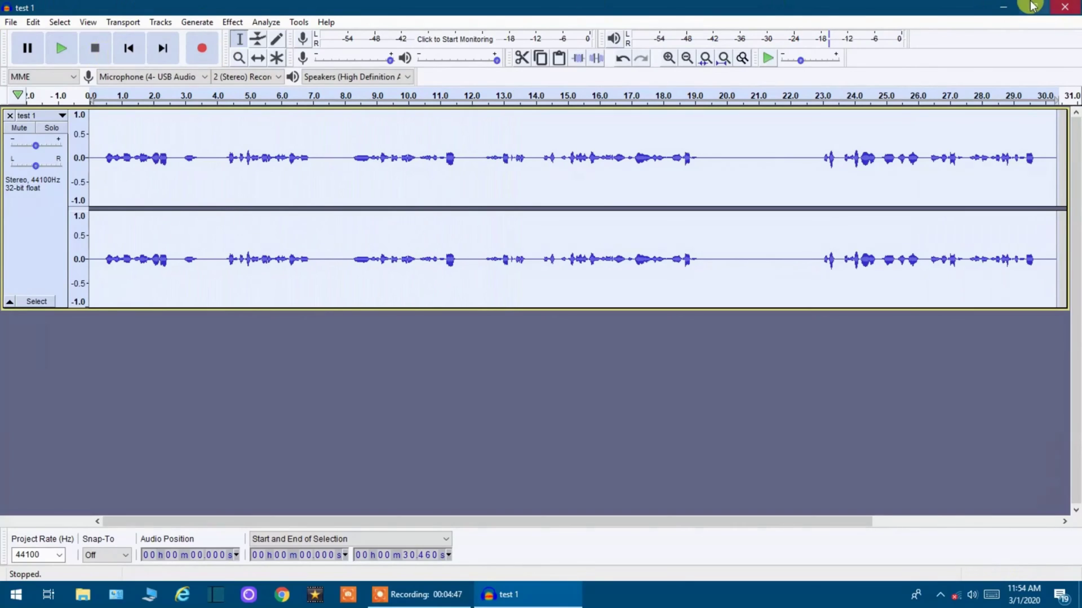
Export the noise-reduced track to the Desktop as an MP3 named "test 2" and close the project without saving
left_click(1067, 10)
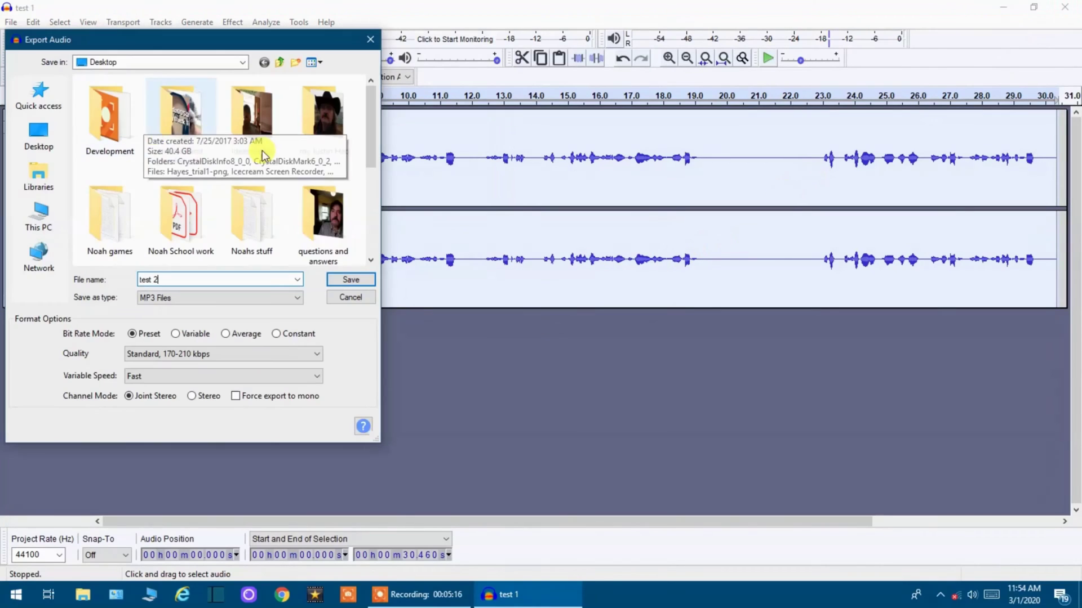
left_click(350, 281)
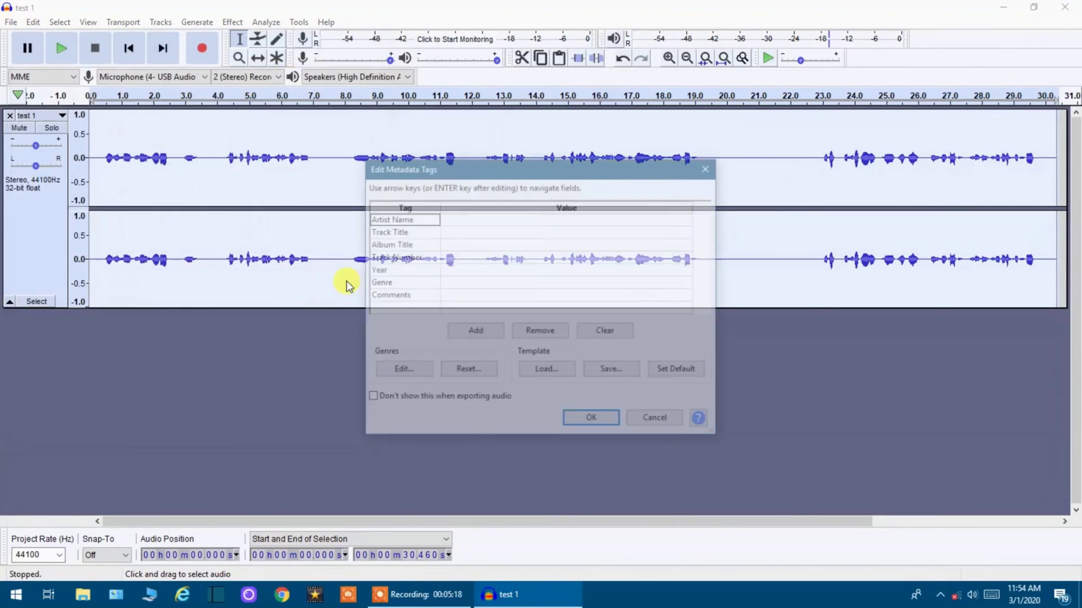
left_click(593, 421)
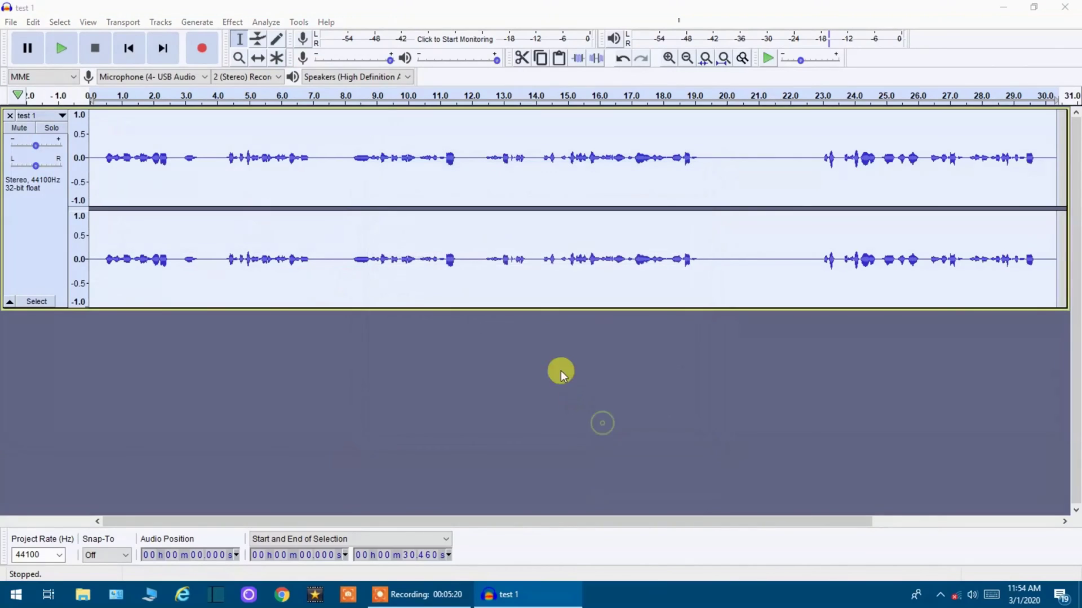
left_click(1064, 7)
left_click(587, 294)
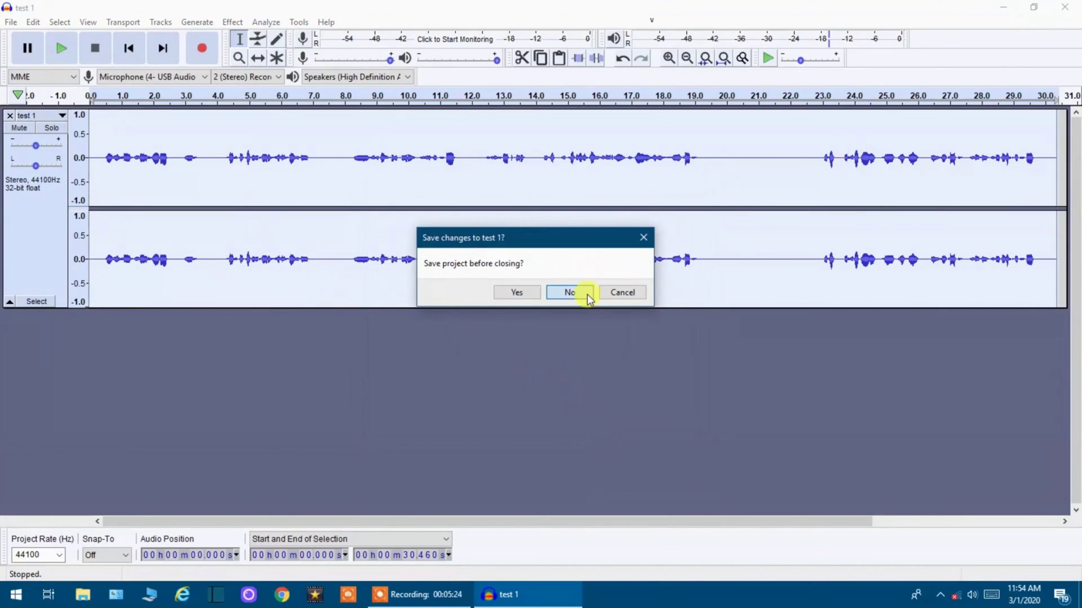